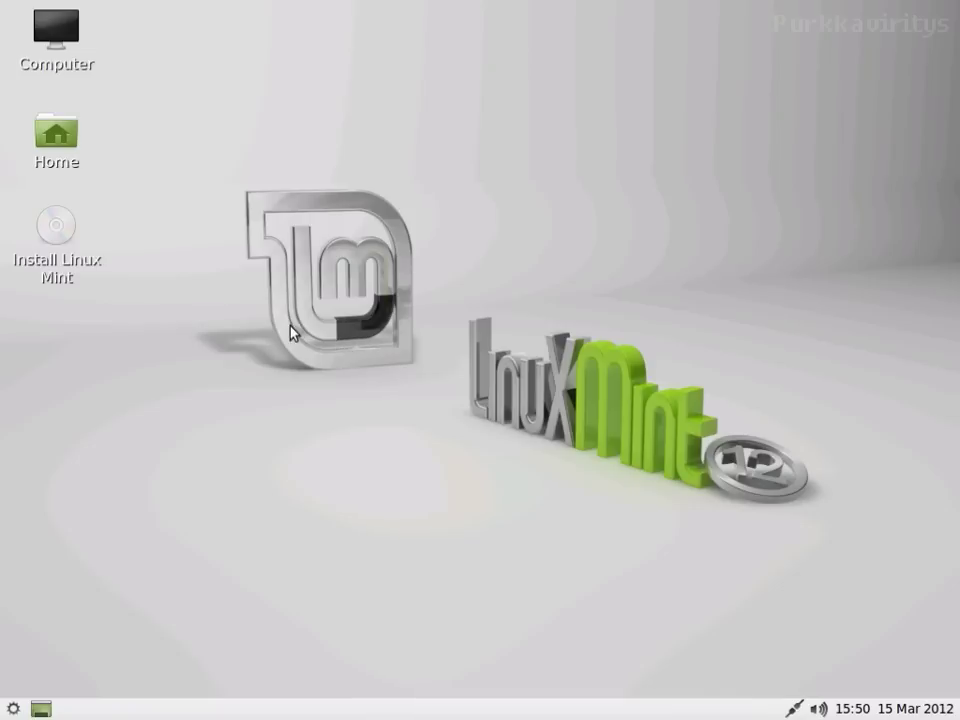
Step: Launch the Install Linux Mint desktop icon to bring up the installer's Welcome page
{"action": "left_click", "coordinate": [54, 233]}
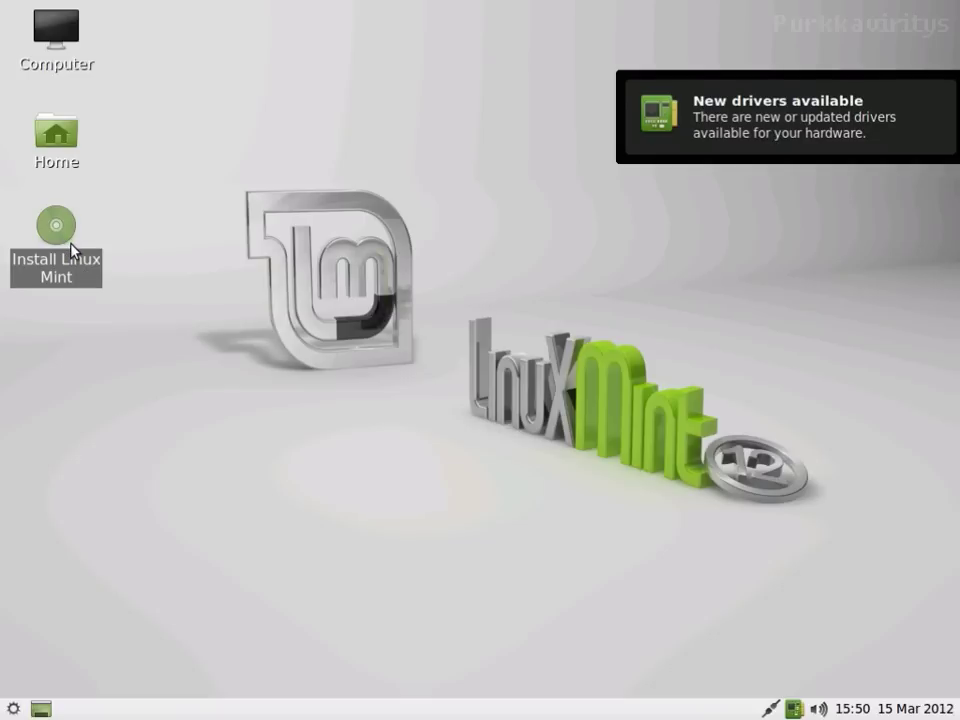
{"action": "double_click", "coordinate": [72, 250]}
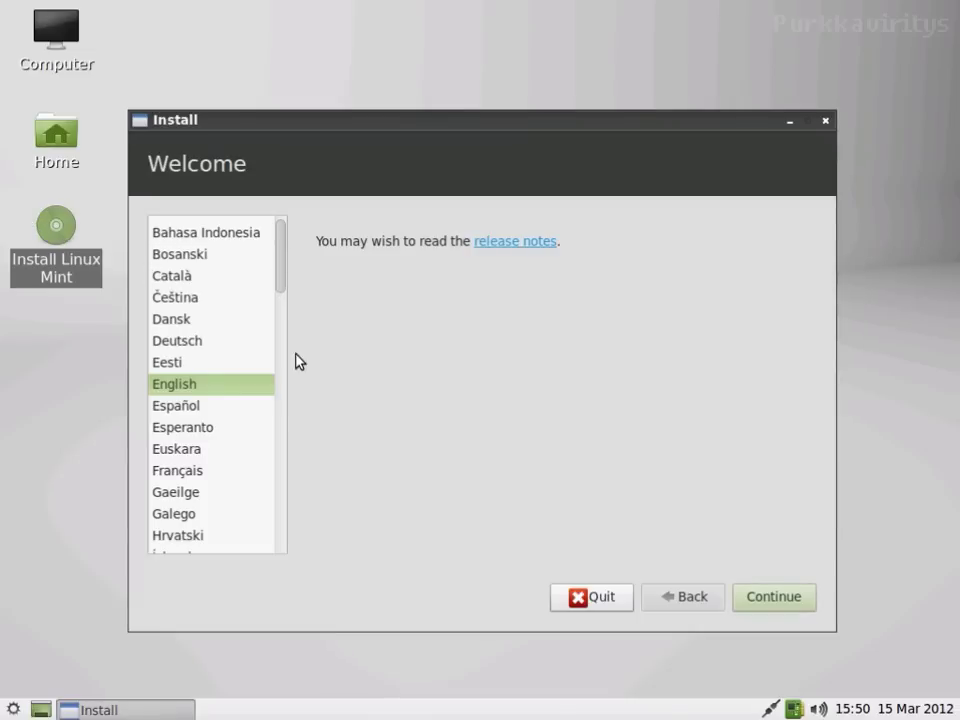
Step: Keep English, pass the requirements check, and replace XenServer with Linux Mint on the whole disk
{"action": "left_click", "coordinate": [771, 596]}
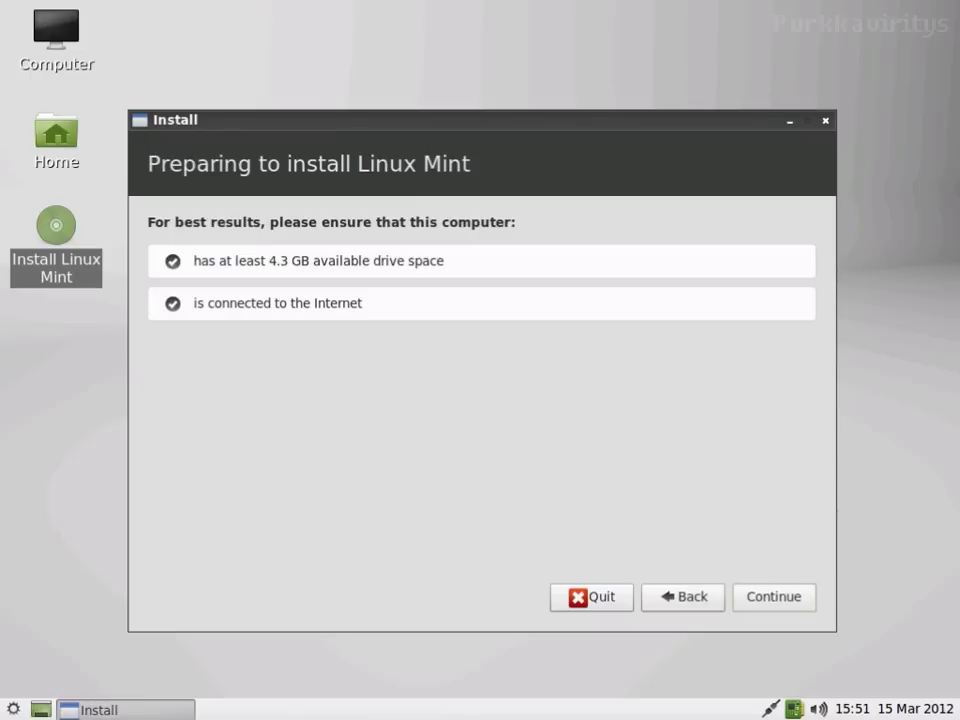
{"action": "left_click", "coordinate": [760, 597]}
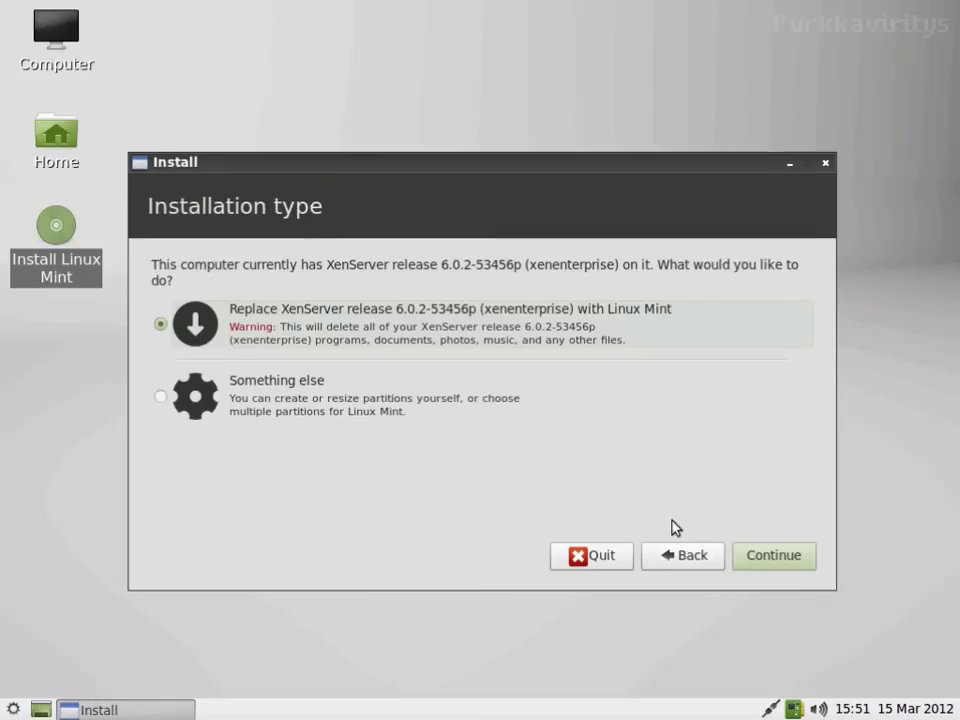
{"action": "left_click", "coordinate": [780, 566]}
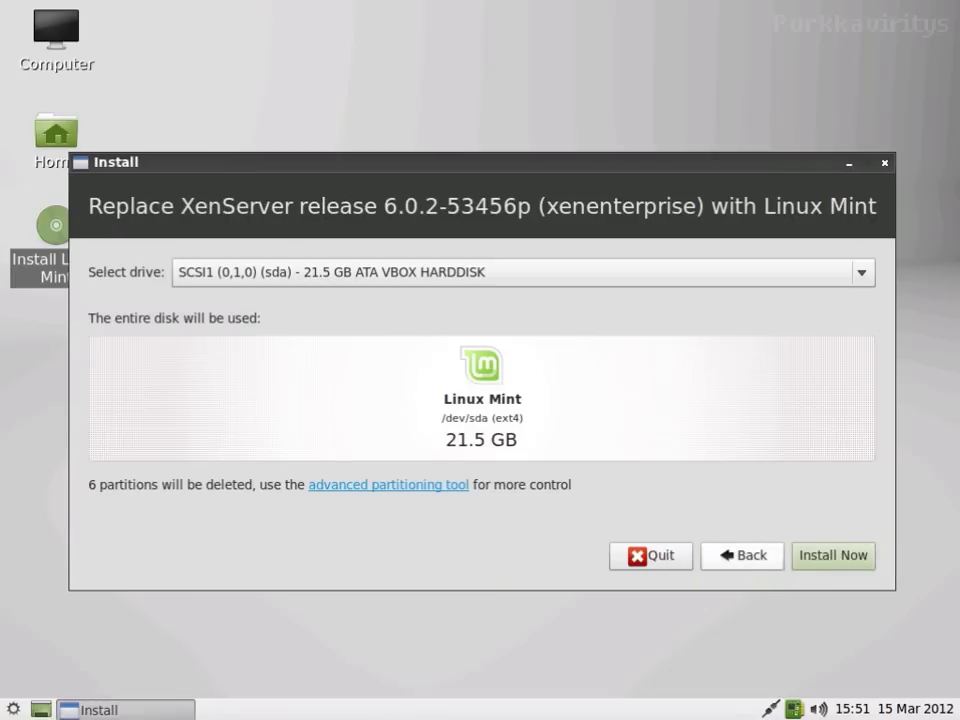
{"action": "left_click", "coordinate": [806, 555]}
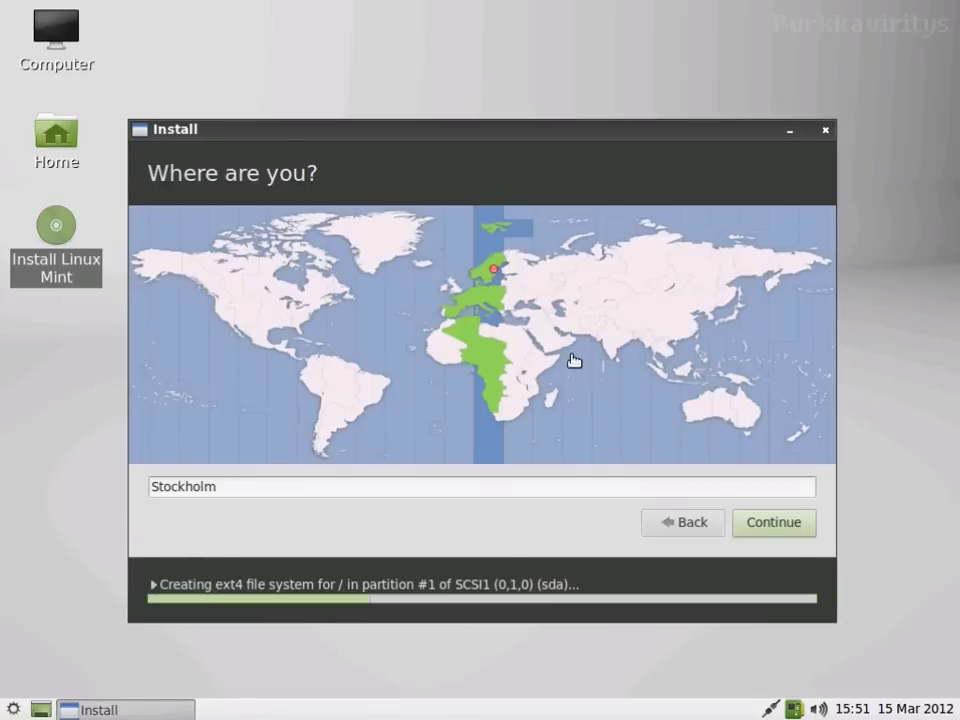
Step: Choose Helsinki as the location and keep the default fi keyboard layout
{"action": "left_click", "coordinate": [507, 268]}
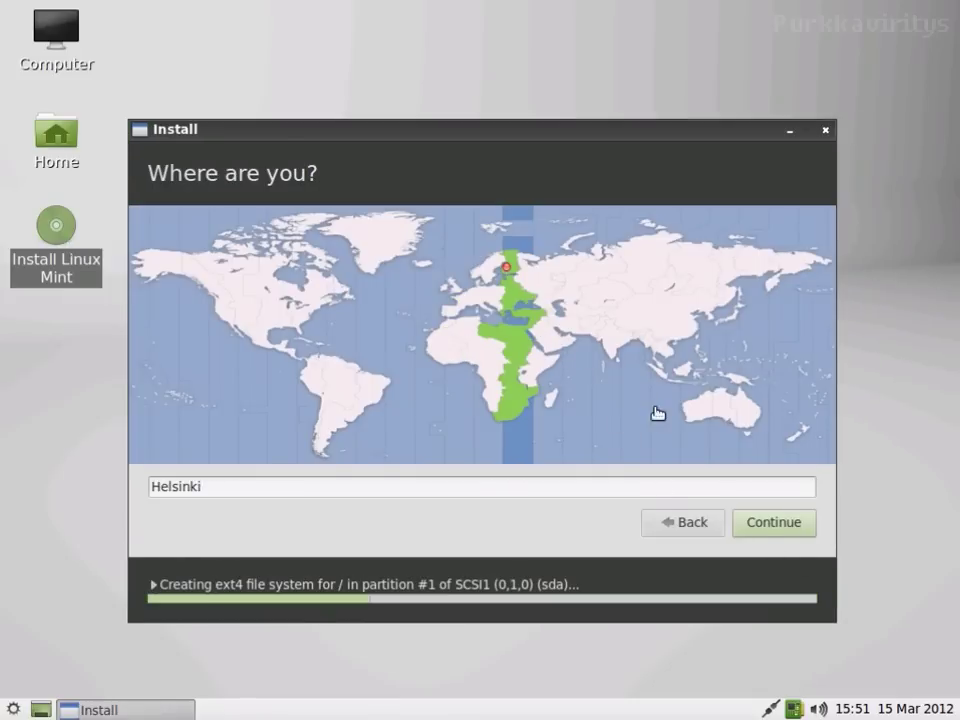
{"action": "left_click", "coordinate": [763, 528]}
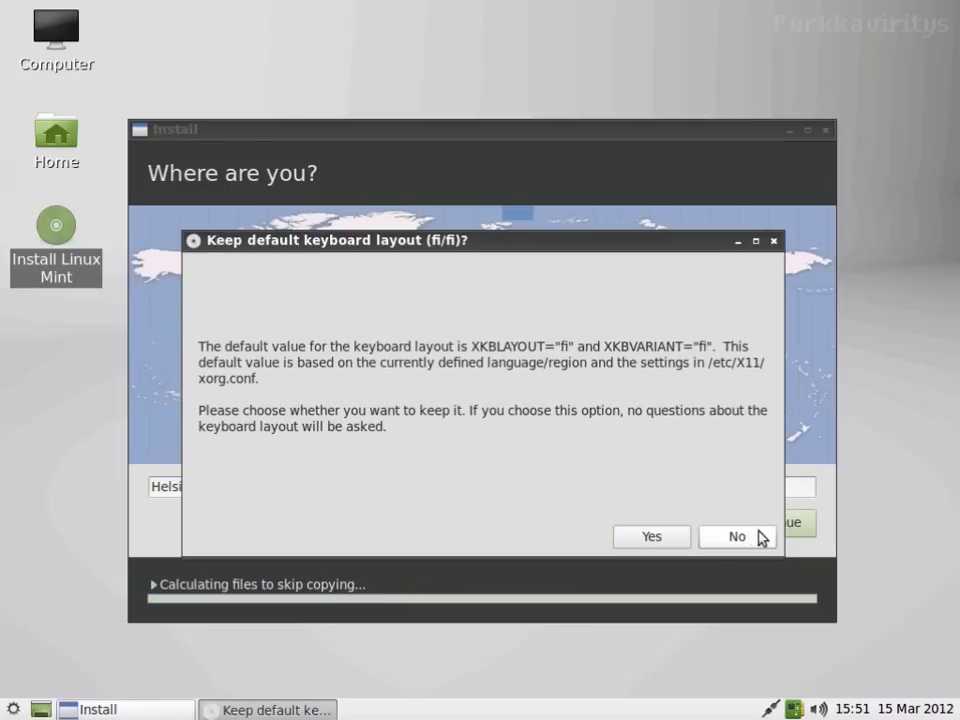
{"action": "left_click", "coordinate": [668, 535]}
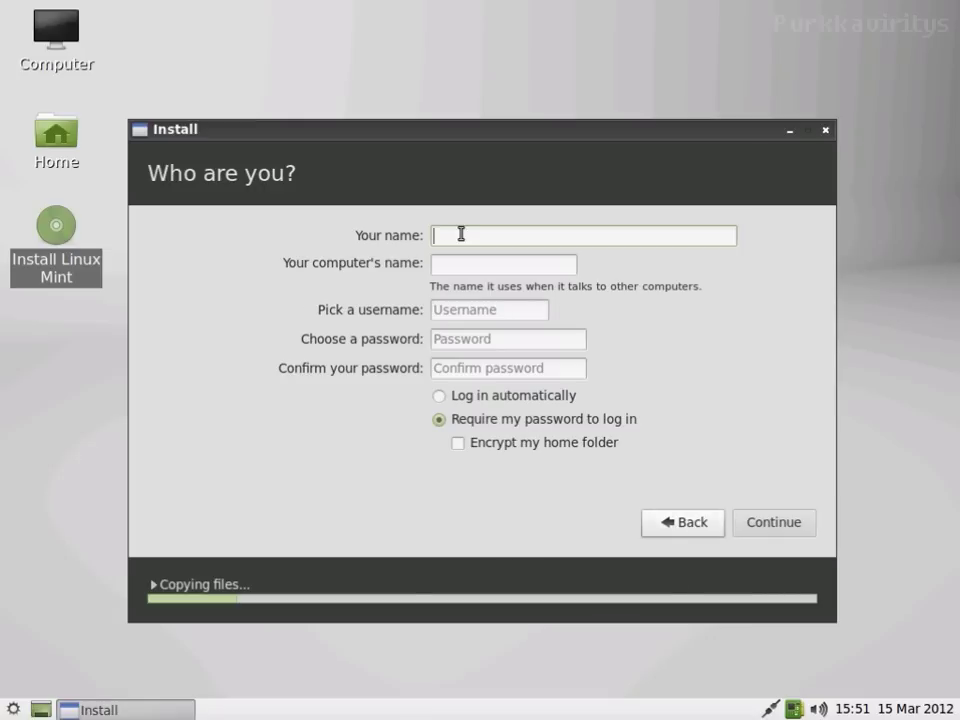
Step: Enter the user's full name and shorten the suggested computer name to purkkaBox
{"action": "type", "text": "Purkkav"}
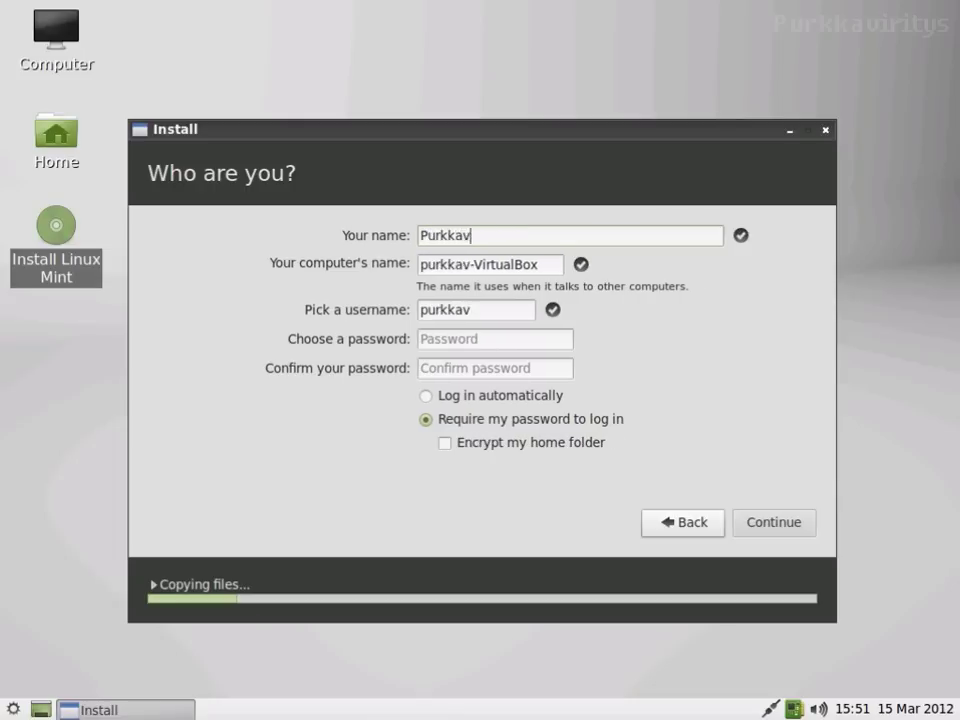
{"action": "type", "text": "iritys"}
{"action": "key", "text": "Tab"}
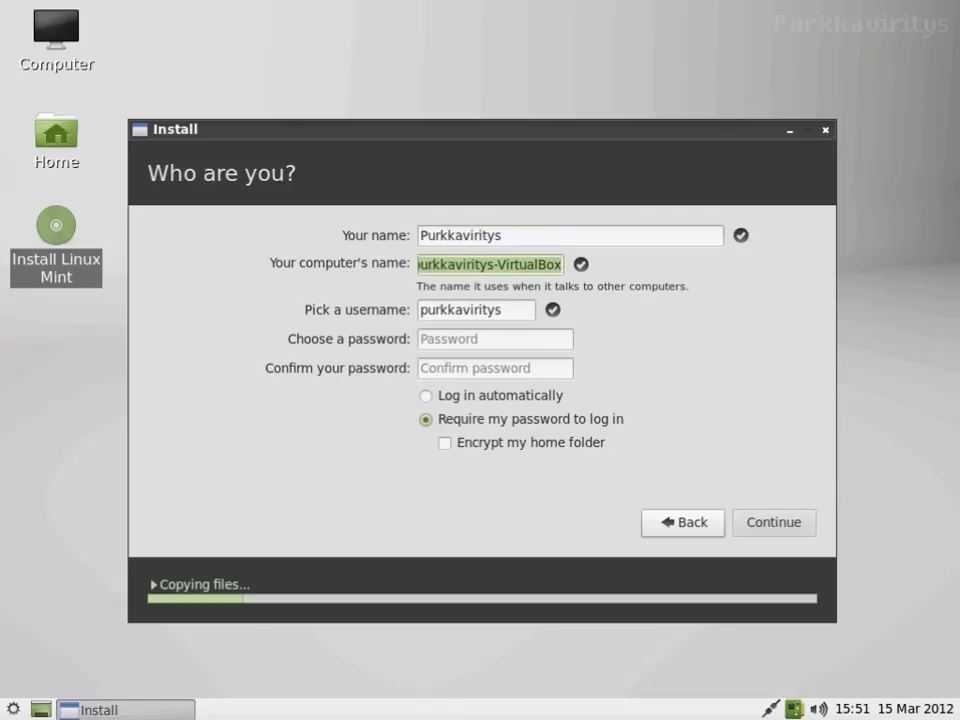
{"action": "key", "text": "Left"}
{"action": "key", "text": "Left"}
{"action": "key", "text": "Left"}
{"action": "key", "text": "Left"}
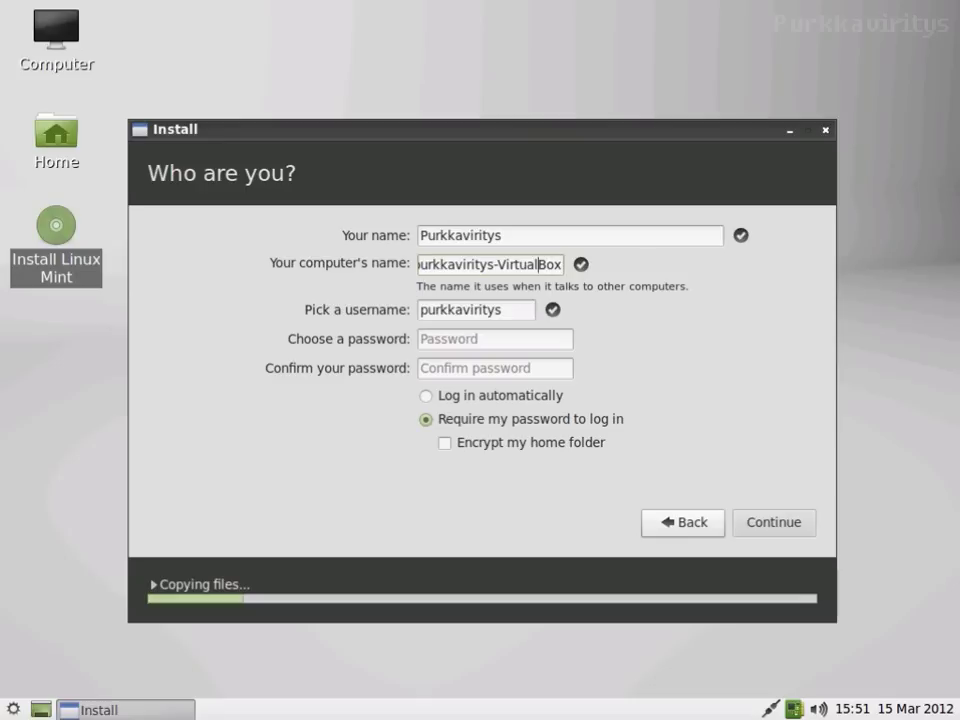
{"action": "key", "text": "BackSpace"}
{"action": "key", "text": "BackSpace"}
{"action": "key", "text": "BackSpace"}
{"action": "key", "text": "BackSpace"}
{"action": "key", "text": "BackSpace"}
{"action": "key", "text": "BackSpace"}
{"action": "key", "text": "BackSpace"}
{"action": "key", "text": "BackSpace"}
{"action": "key", "text": "BackSpace"}
{"action": "key", "text": "BackSpace"}
{"action": "key", "text": "BackSpace"}
{"action": "key", "text": "BackSpace"}
{"action": "key", "text": "BackSpace"}
{"action": "key", "text": "BackSpace"}
{"action": "key", "text": "BackSpace"}
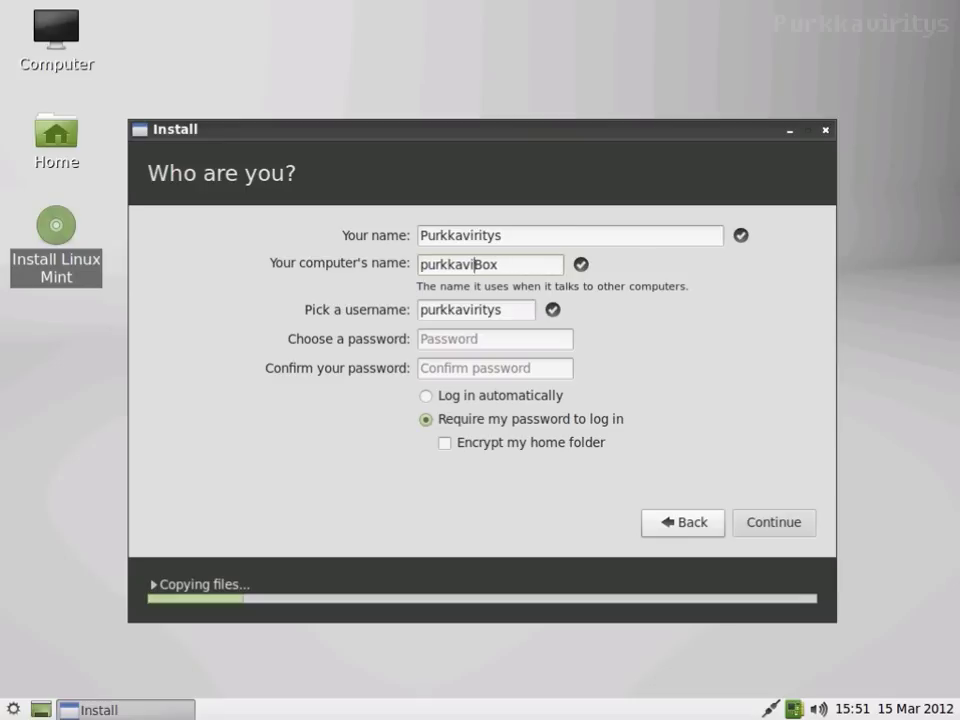
Step: Enter and confirm the login password, then continue the installation
{"action": "key", "text": "Tab"}
{"action": "key", "text": "Tab"}
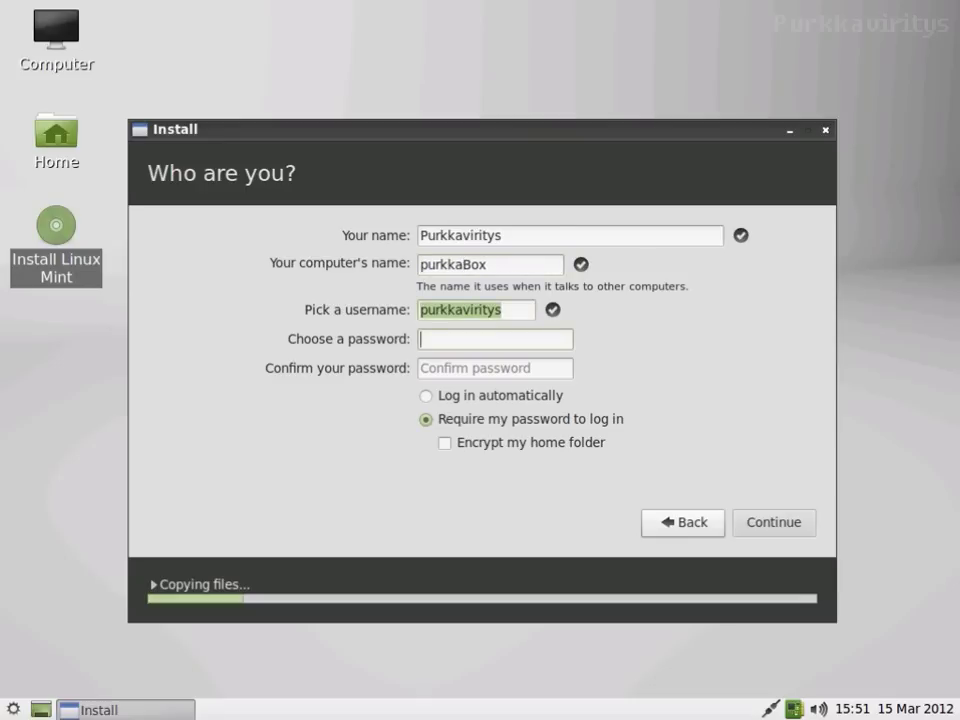
{"action": "type", "text": "•••••••"}
{"action": "key", "text": "Tab"}
{"action": "type", "text": "•••••••"}
{"action": "key", "text": "Tab"}
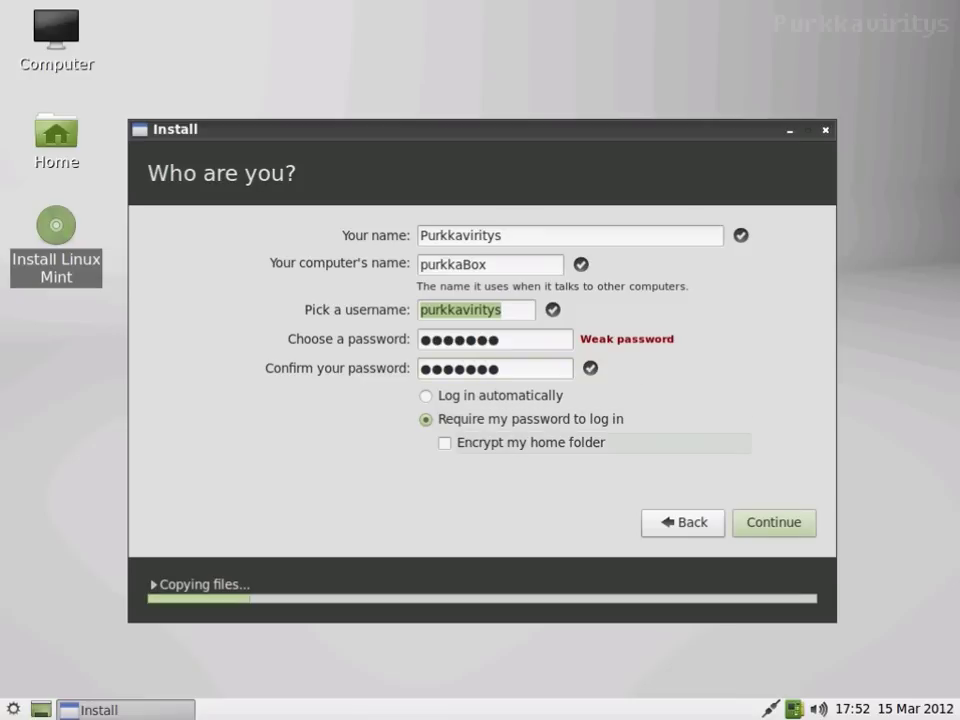
{"action": "key", "text": "Return"}
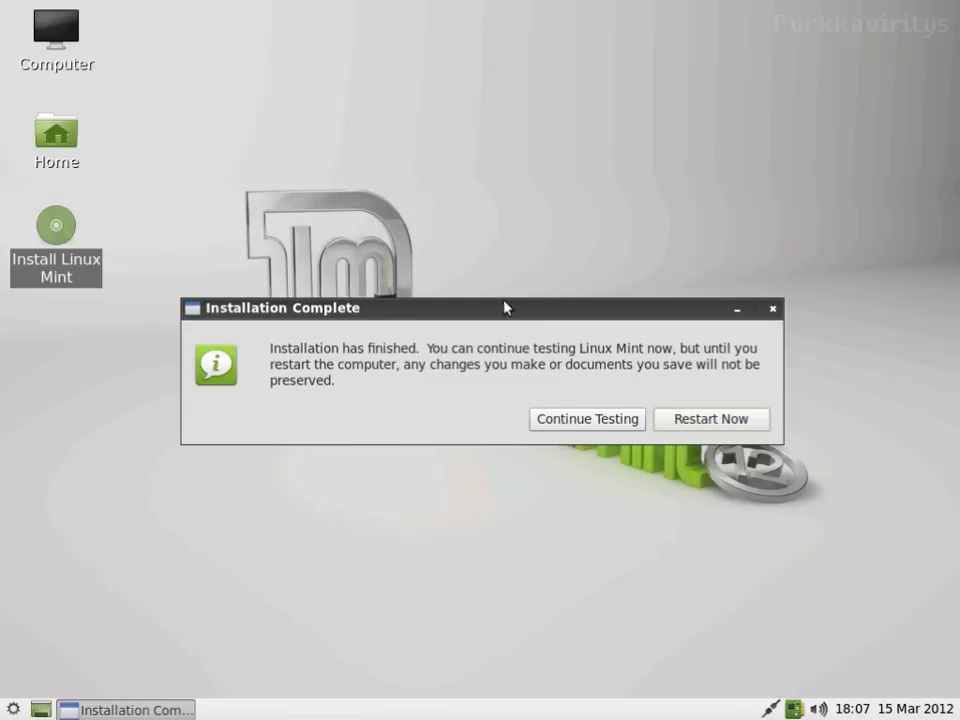
Step: Restart from the Installation Complete dialog into the newly installed system
{"action": "left_click", "coordinate": [692, 420]}
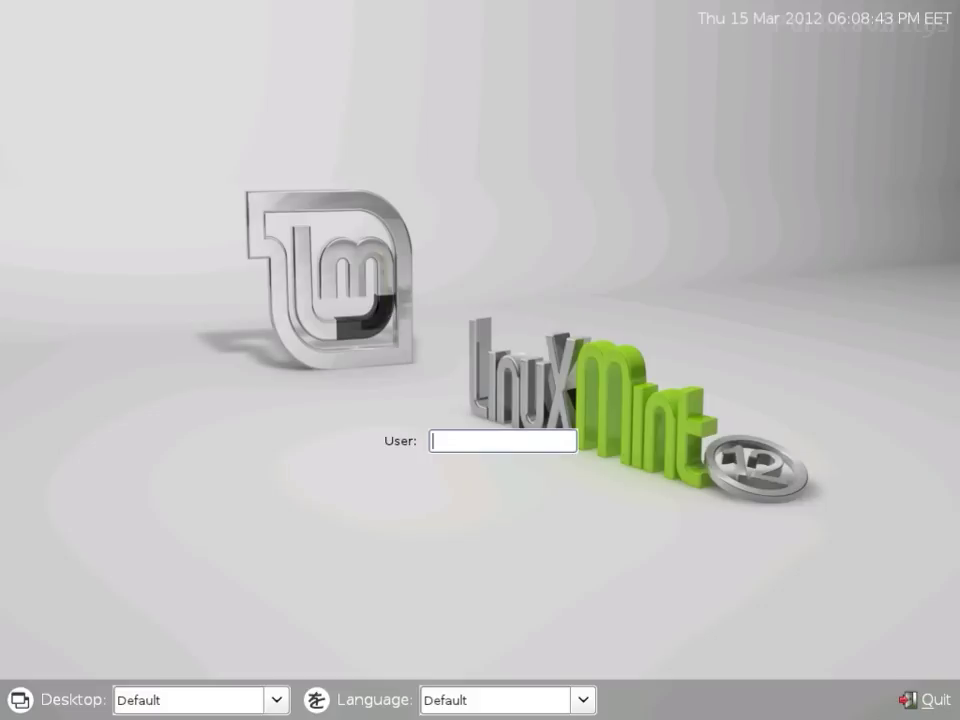
Step: Log in with the new account's username and password, then dismiss the welcome window
{"action": "type", "text": "purkkaviri"}
{"action": "type", "text": "ys"}
{"action": "key", "text": "Return"}
{"action": "type", "text": "••••••"}
{"action": "key", "text": "Return"}
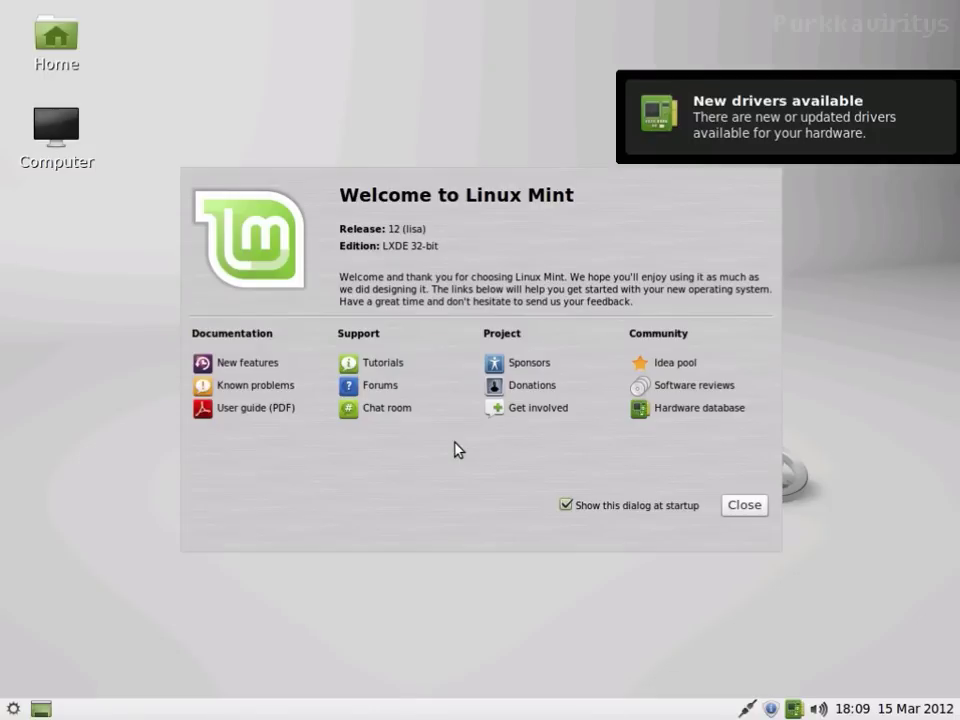
{"action": "left_click", "coordinate": [739, 506]}
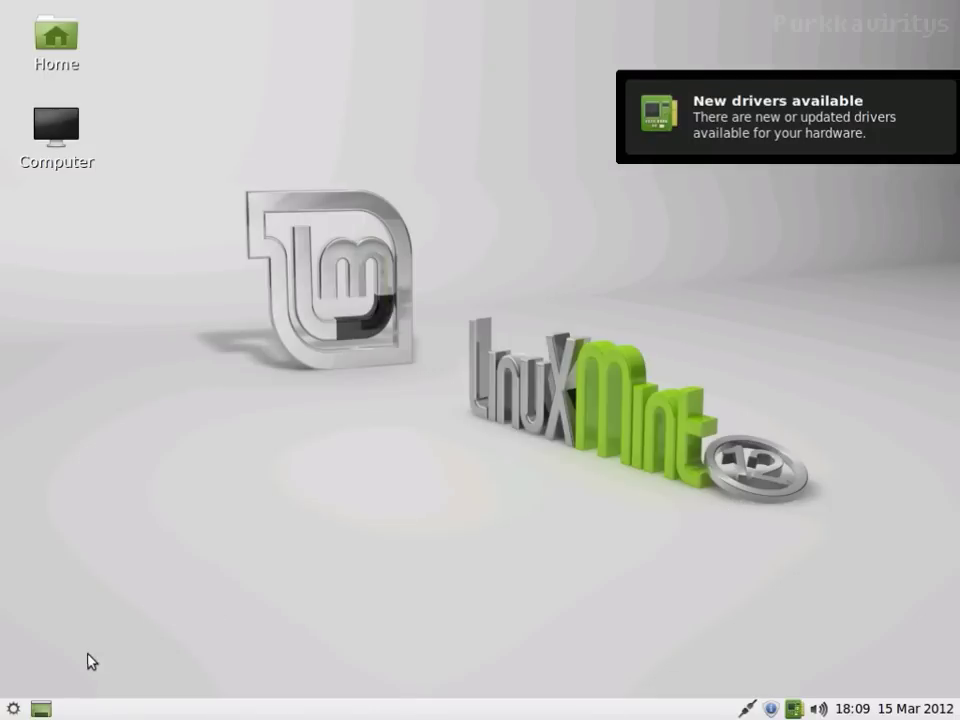
Step: Choose Shutdown from the main menu's Logout options
{"action": "left_click", "coordinate": [12, 707]}
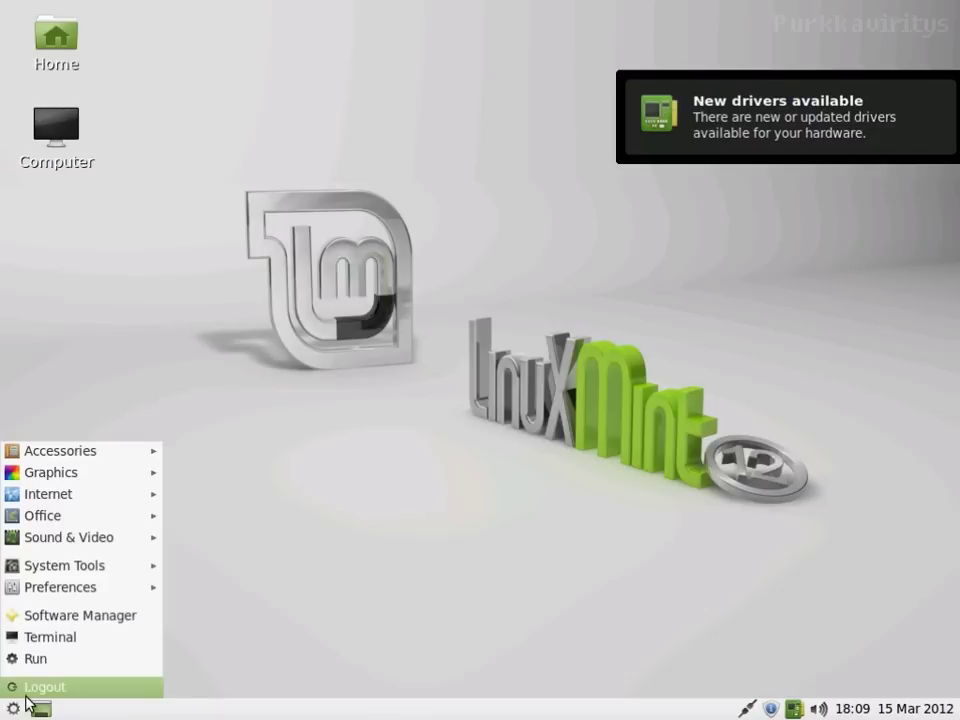
{"action": "left_click", "coordinate": [88, 690]}
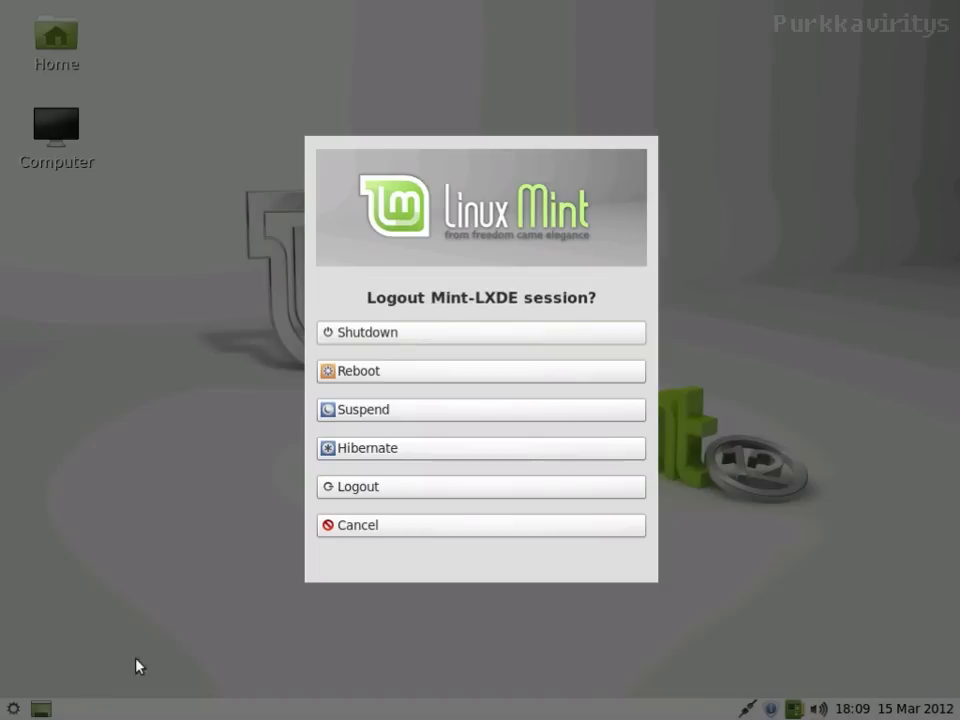
{"action": "left_click", "coordinate": [434, 338]}
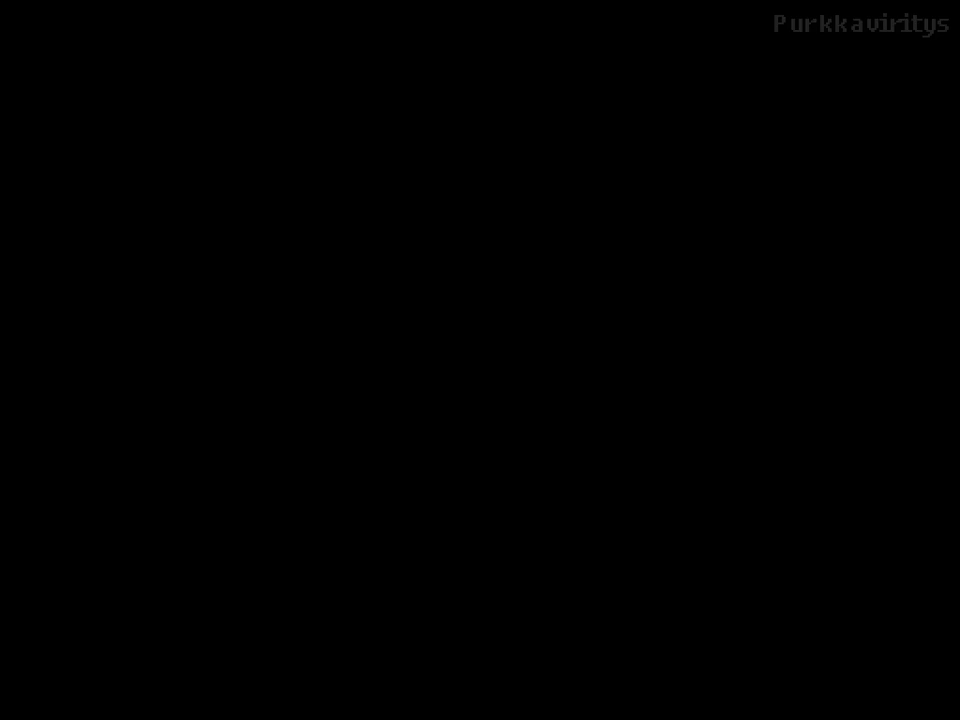